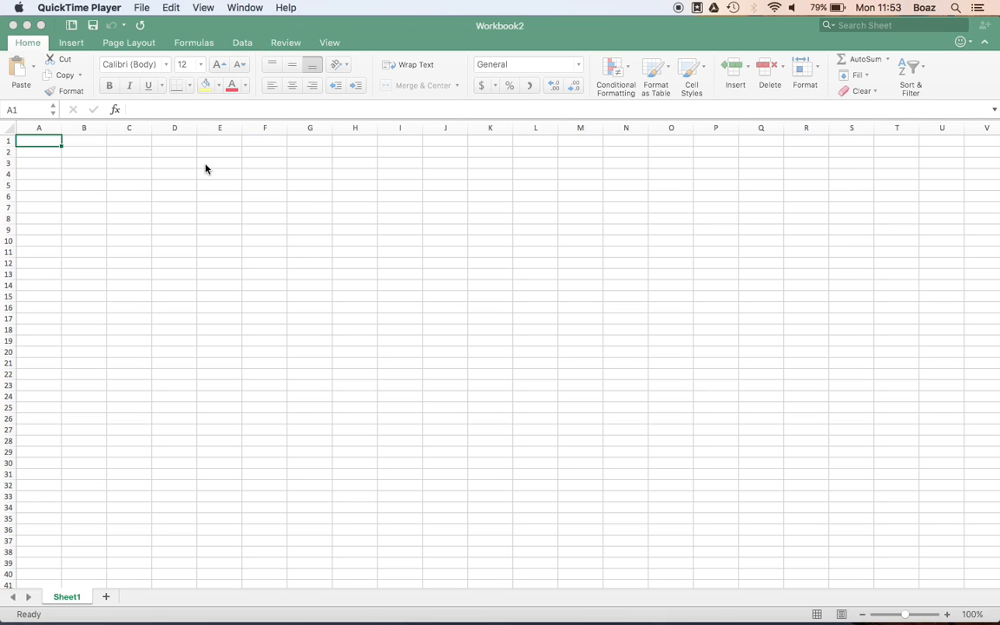
- Fill column A from A1 with the heading Sex and the entries M, F, M, M, F, M
left_click(50, 141)
type("Sex")
key("Return")
type("M")
key("Return")
type("F")
key("Return")
type("M")
key("Return")
type("M")
key("Return")
type("F")
key("Return")
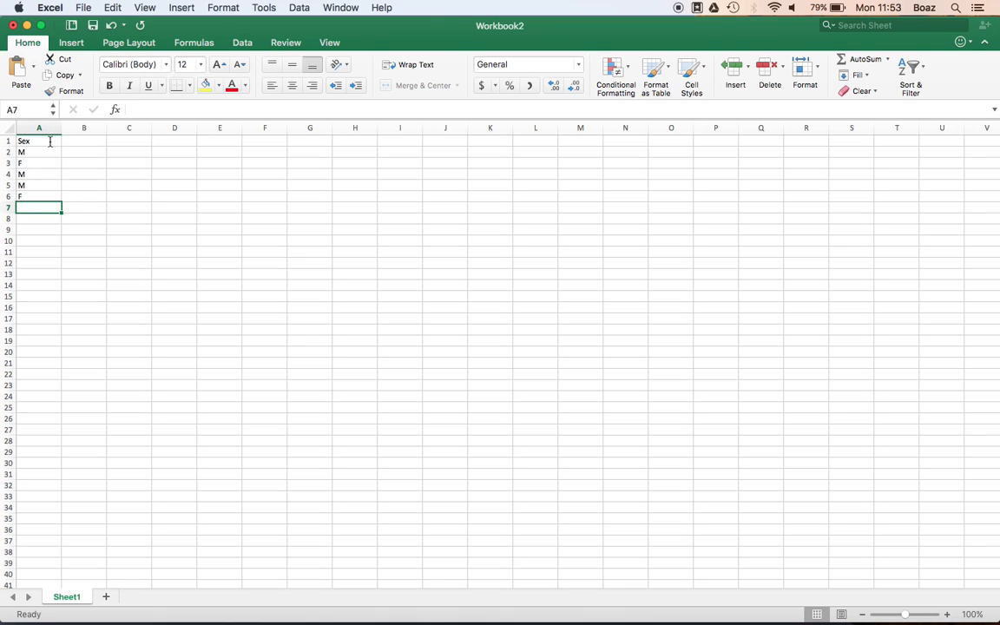
type("M")
key("Return")
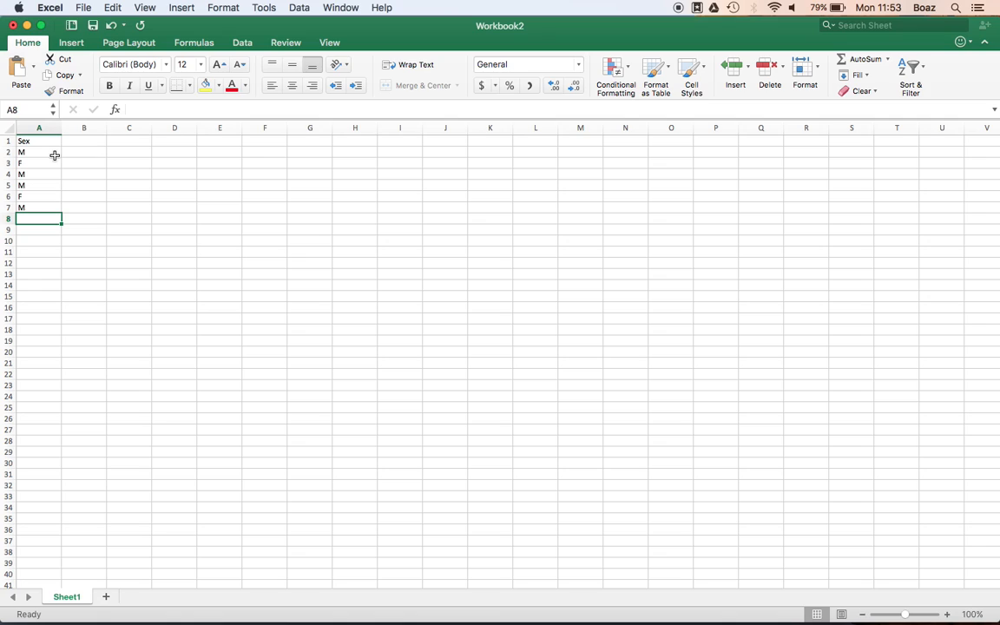
- Fill column B from B1 with the heading Age and the values 18, 20, 19, 21, 24, 18
left_click(85, 140)
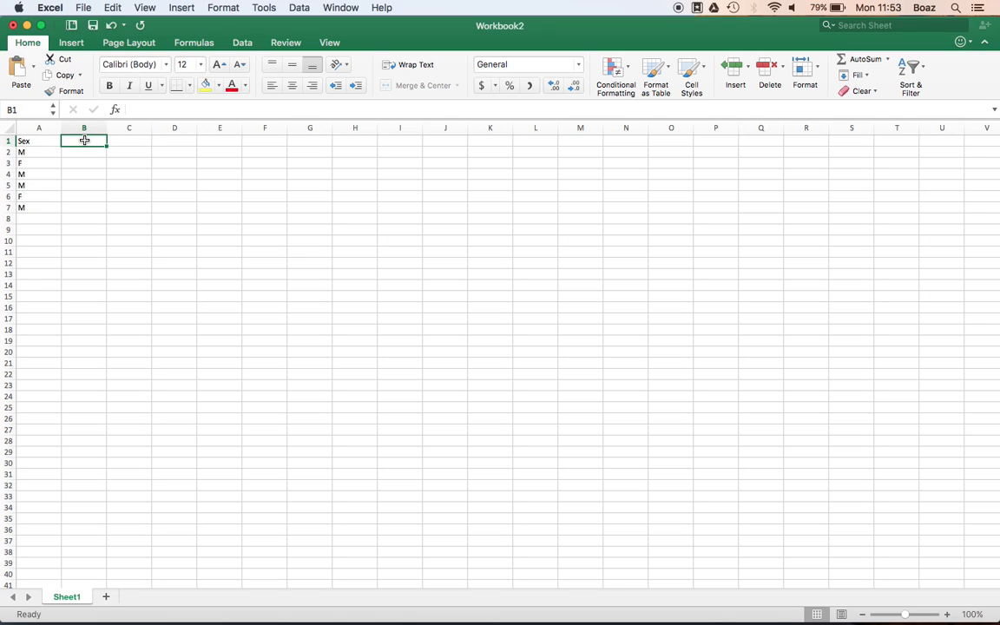
type("Age")
key("Return")
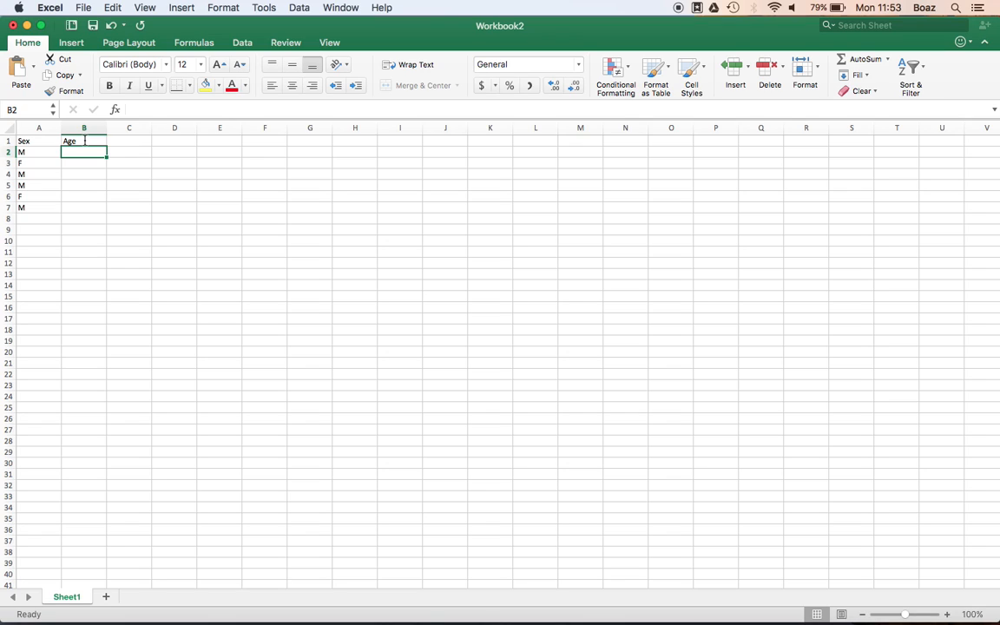
type("18")
key("Return")
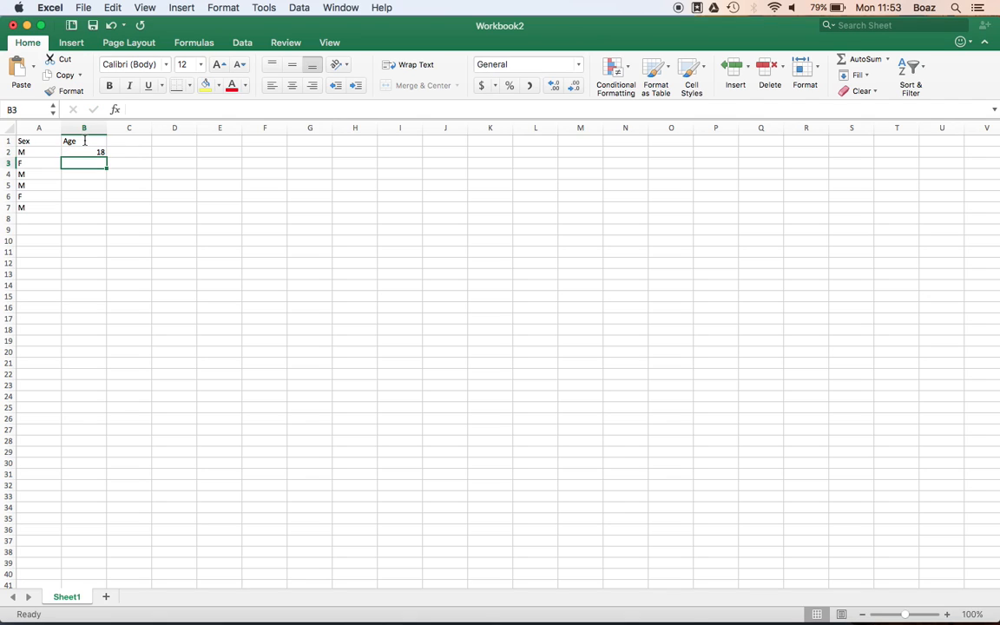
type("20")
key("Return")
type("19")
key("Return")
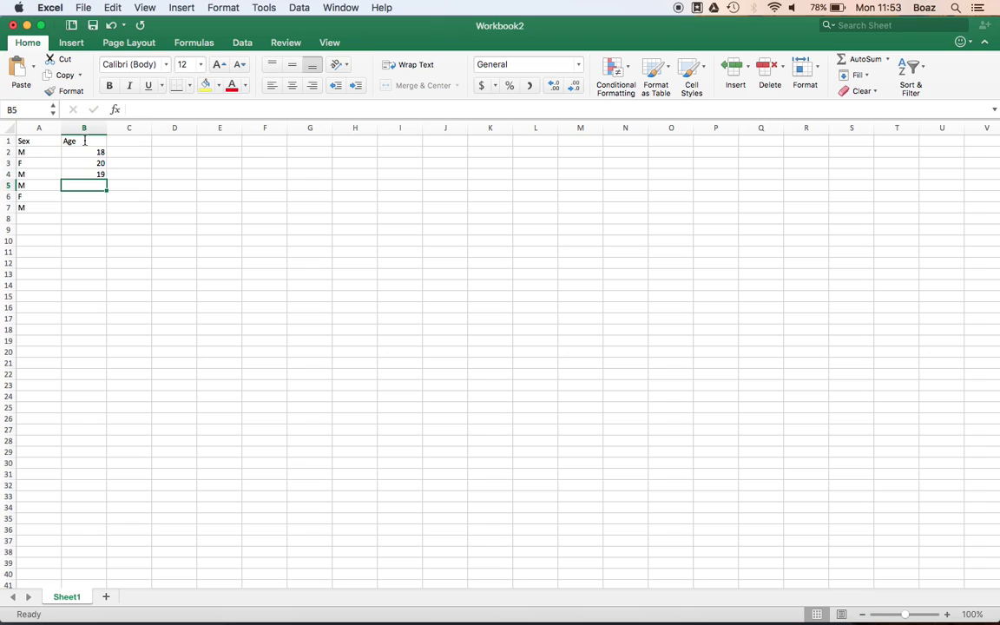
type("21")
key("Return")
type("24")
key("Return")
type("1")
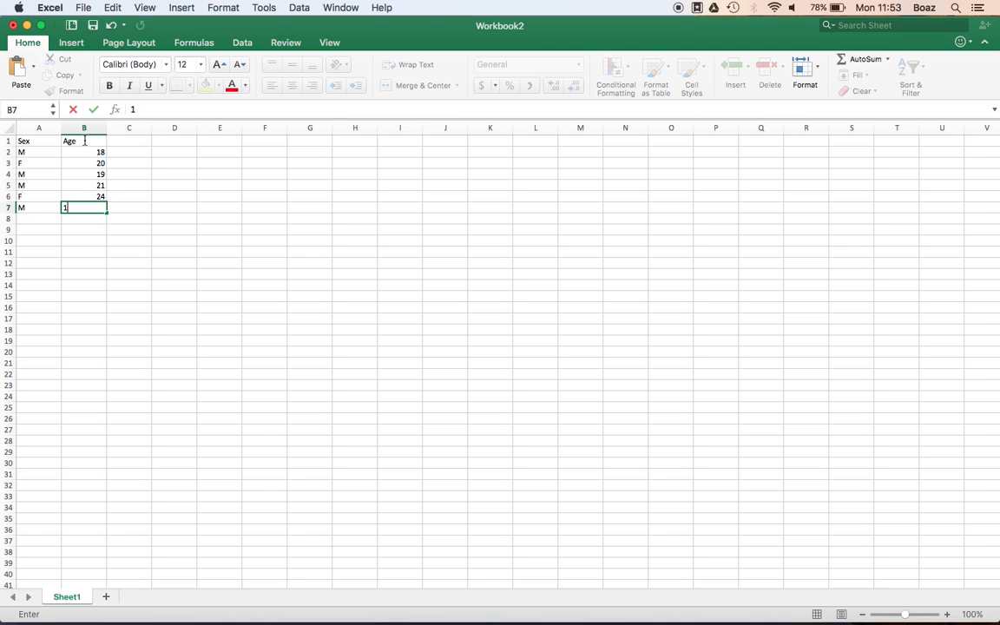
type("8")
key("Return")
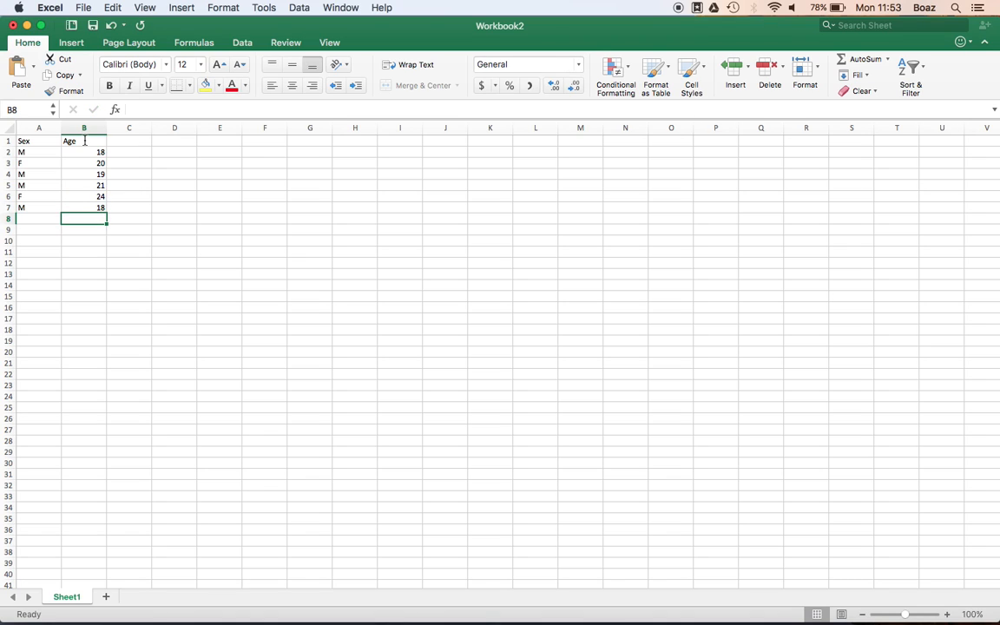
- Calculate the average of the ages in B2:B7 in cell D1 with the AVERAGE function
left_click(167, 145)
type("=")
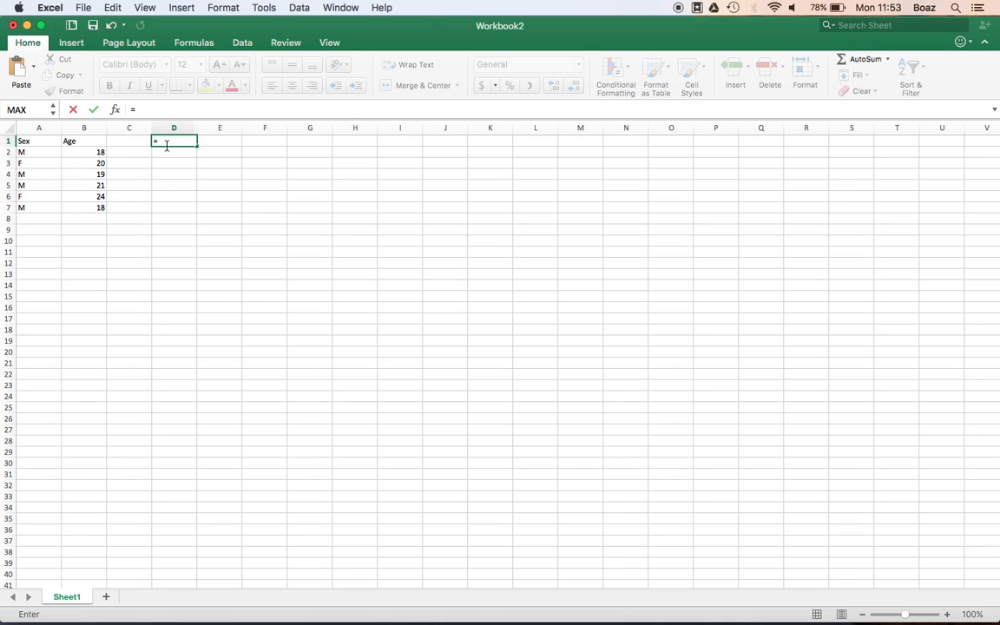
type("average(")
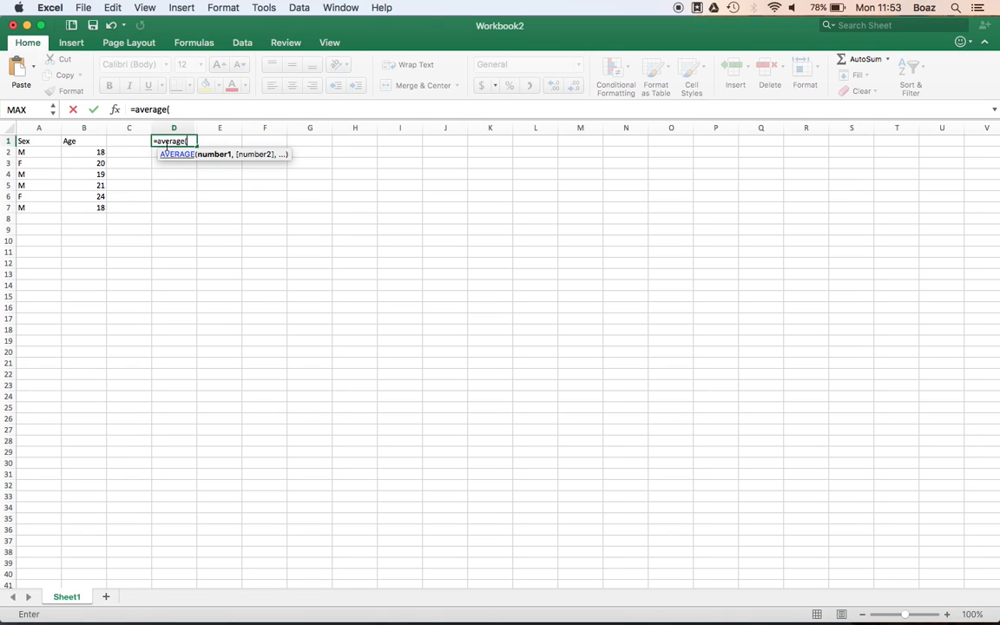
type("B2")
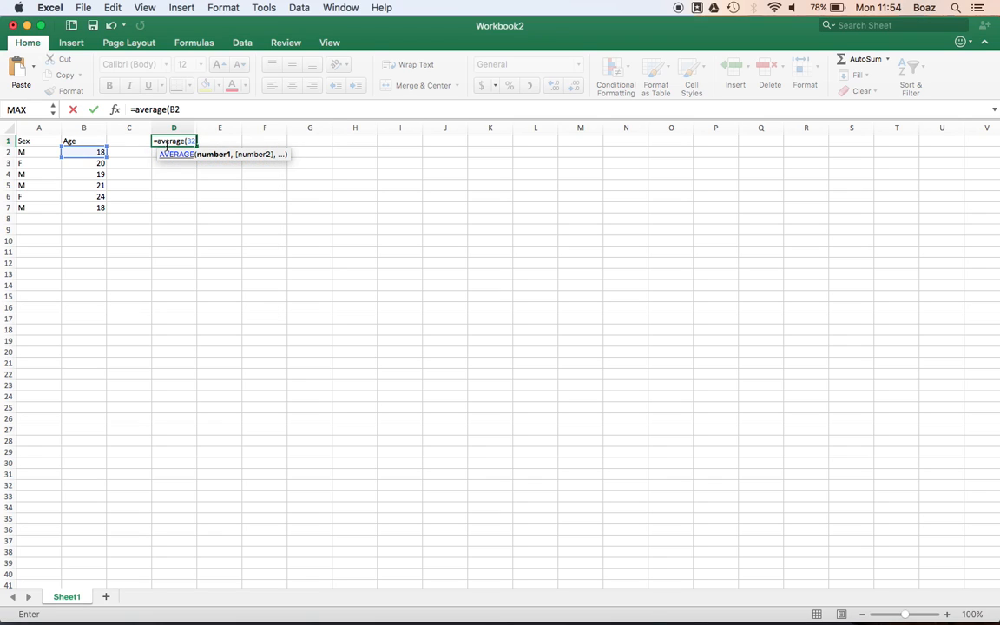
type(":B")
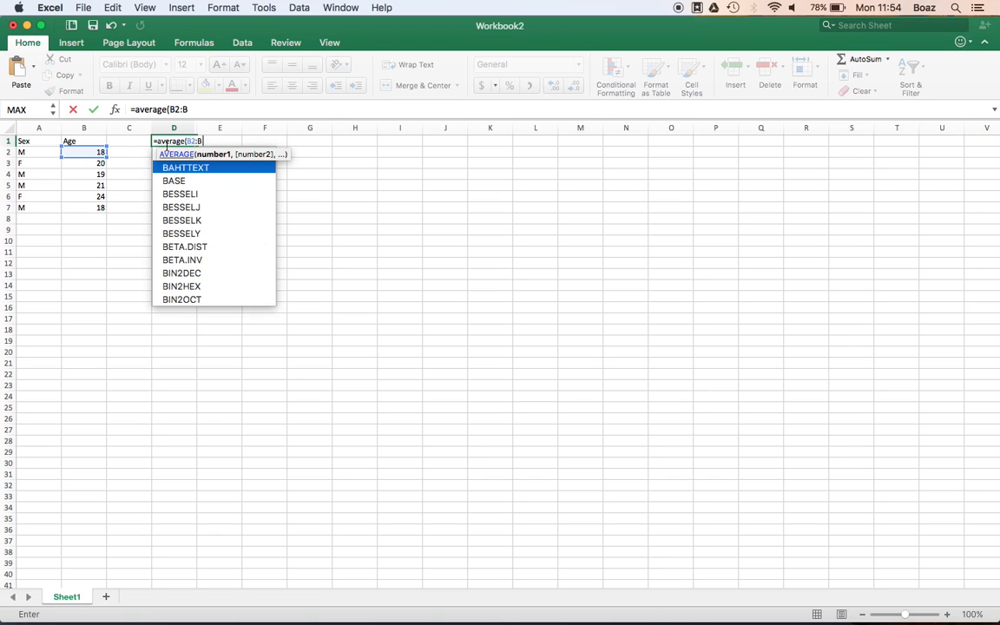
type("7")
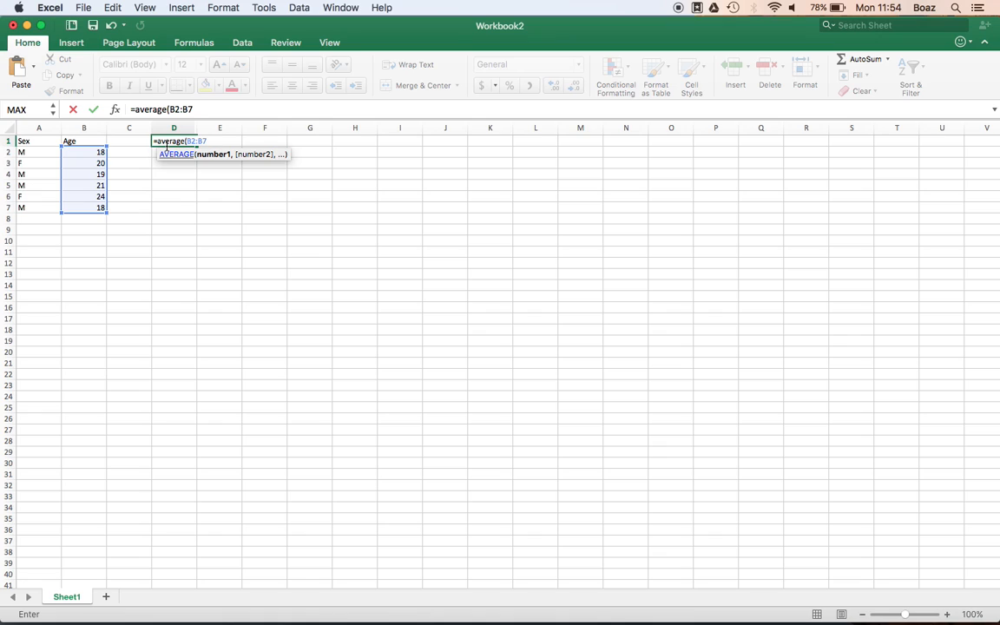
key("Return")
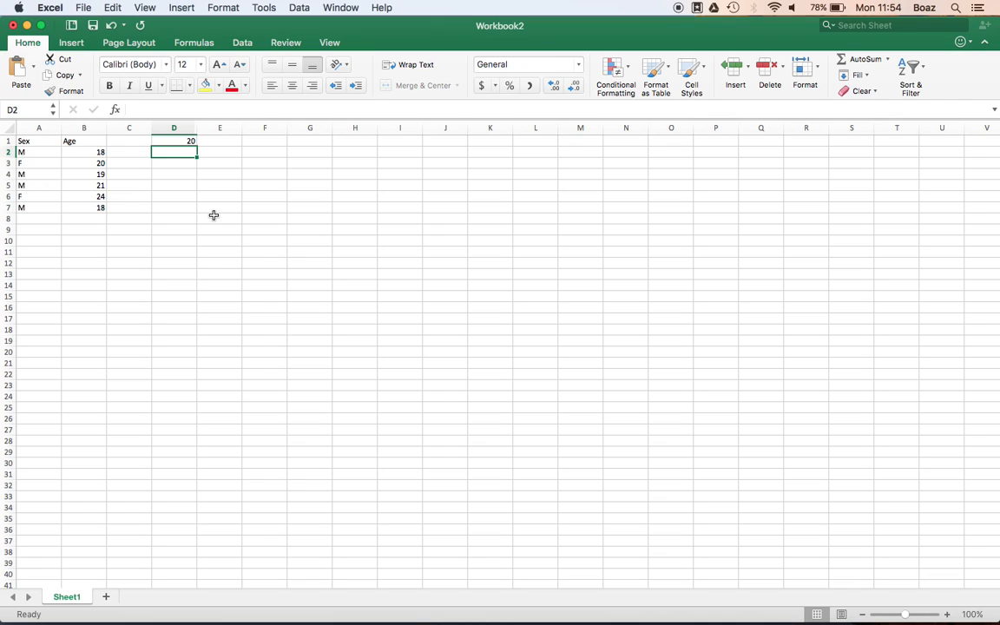
- Label a frequency table with Male in D4, Female in D5 and the heading Frequency in E3
key("Down")
key("Down")
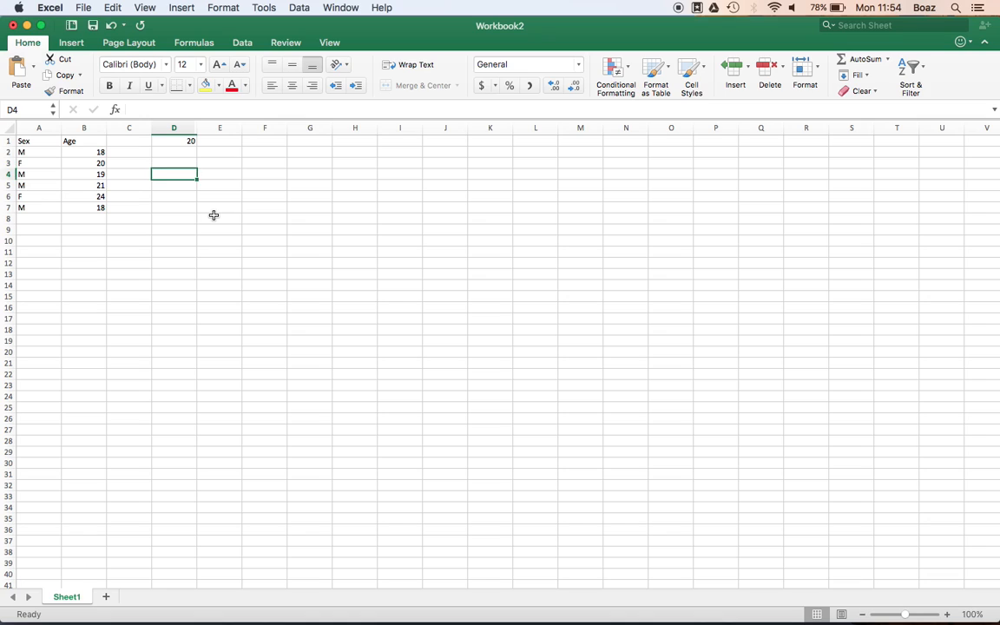
type("Male")
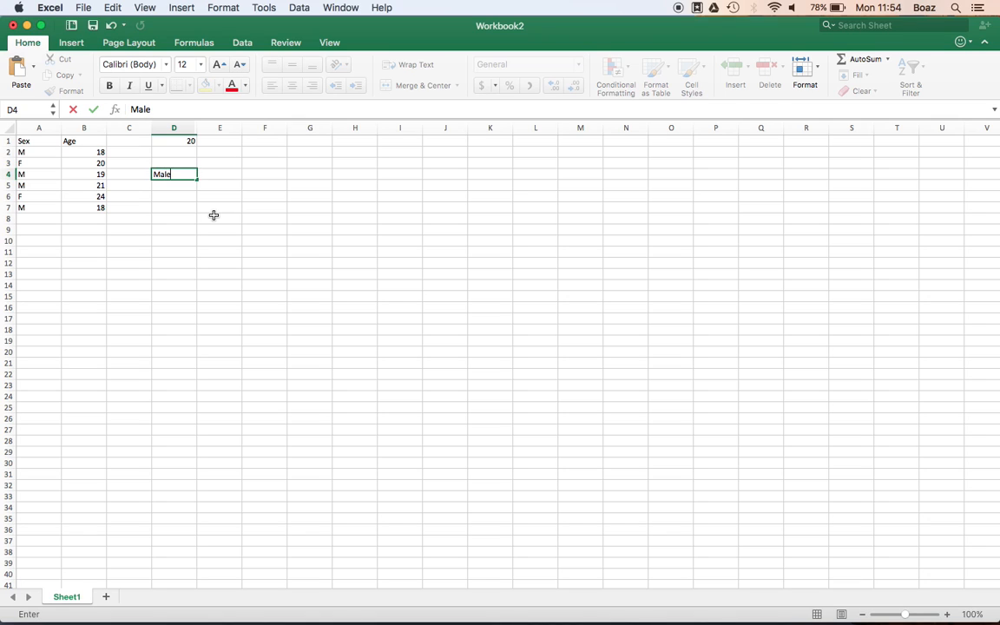
key("Return")
type("Female")
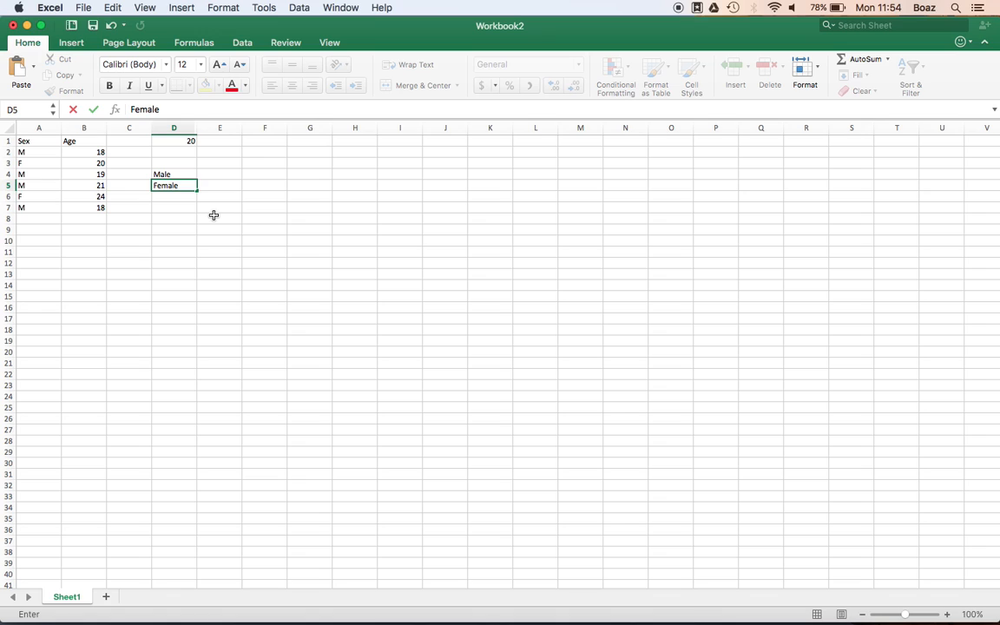
key("Up")
key("Up")
key("Right")
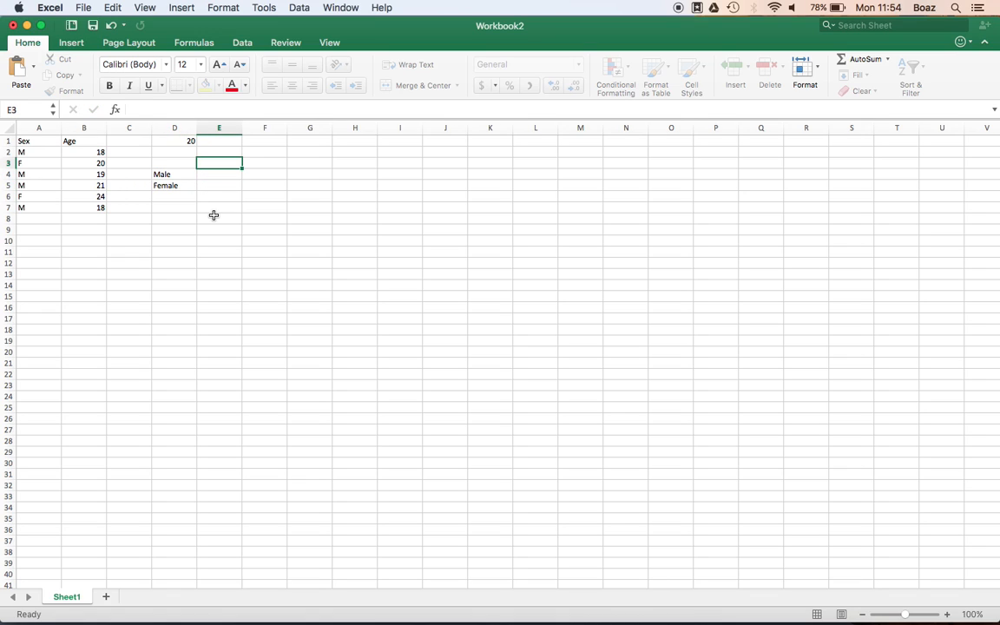
type("Frequency")
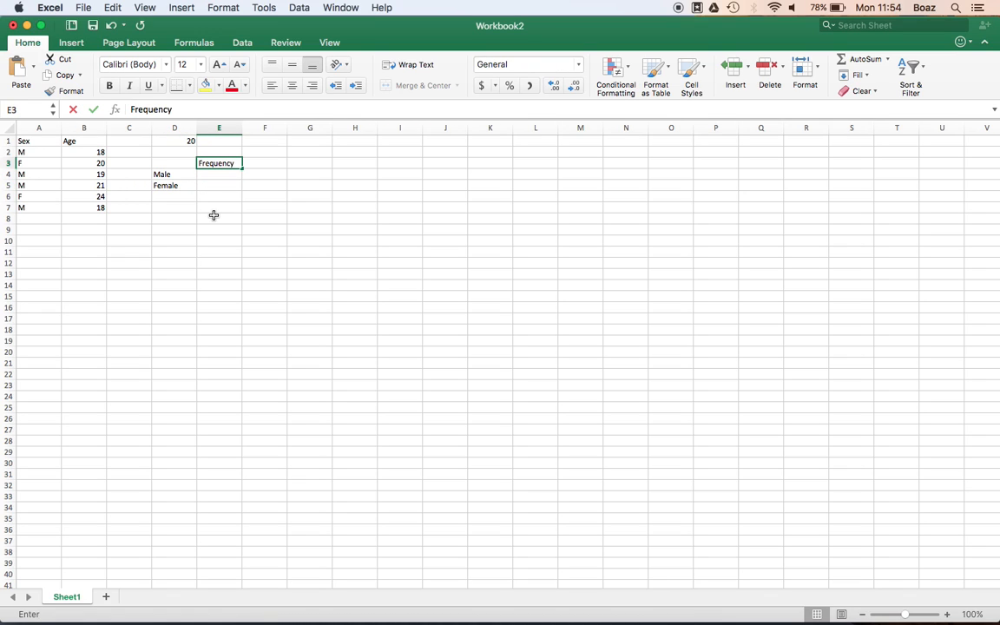
key("Return")
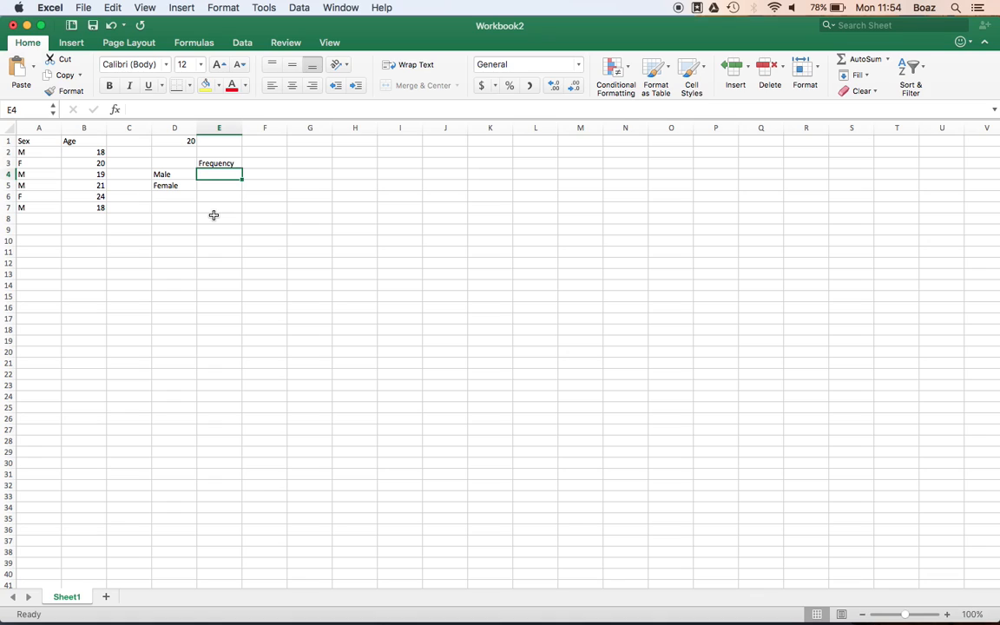
- Enter the frequencies 4 for Male in E4 and 2 for Female in E5
type("4")
key("Return")
type("2")
key("Return")
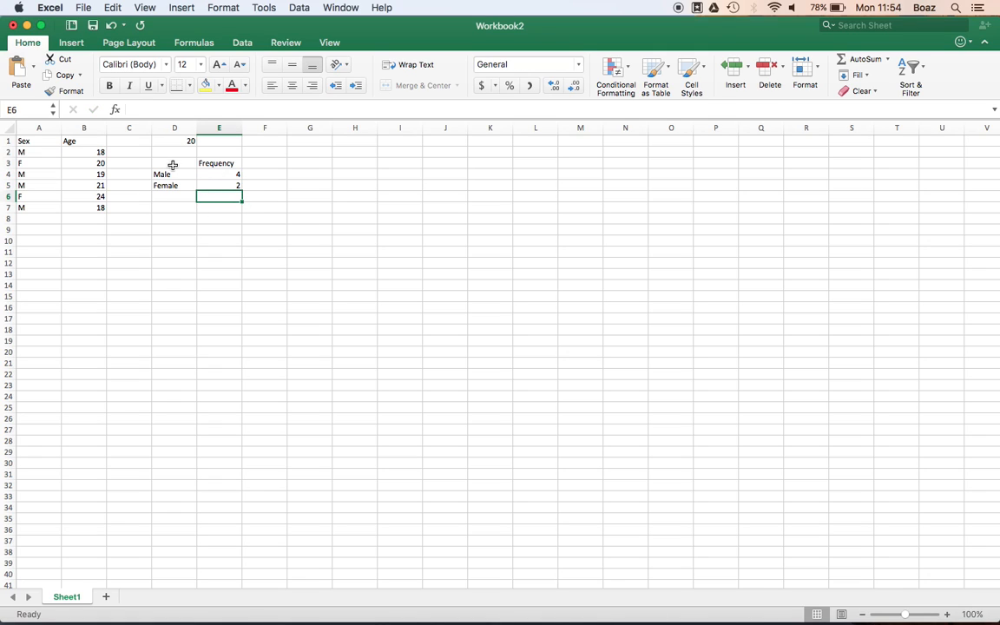
- Label a second table with Male in D8, Female in D9 and the heading Average Age in E7
left_click(174, 218)
type("Male")
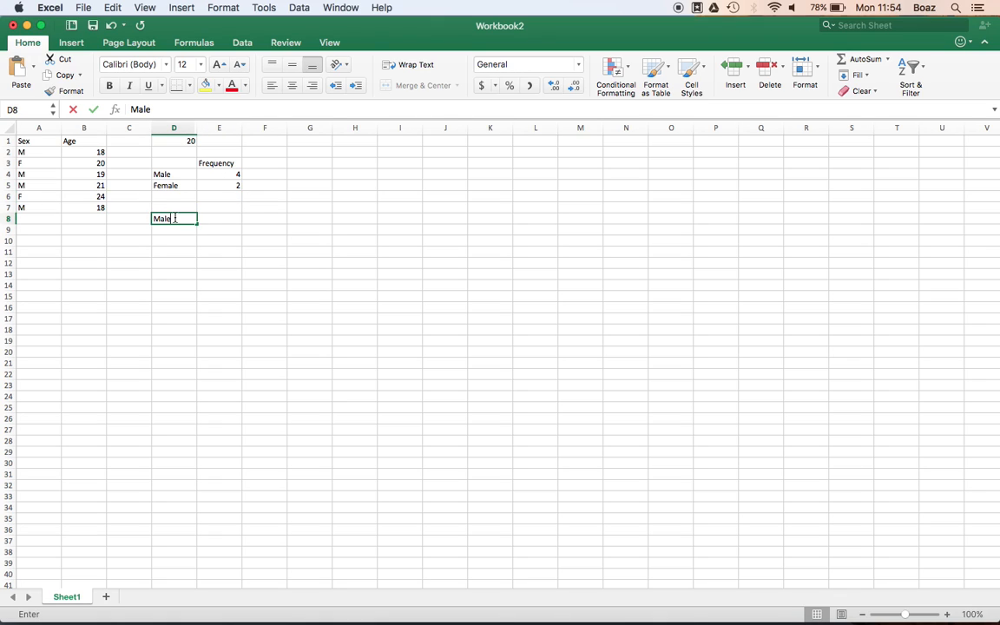
key("Return")
type("Female")
left_click(174, 218)
key("Up")
key("Right")
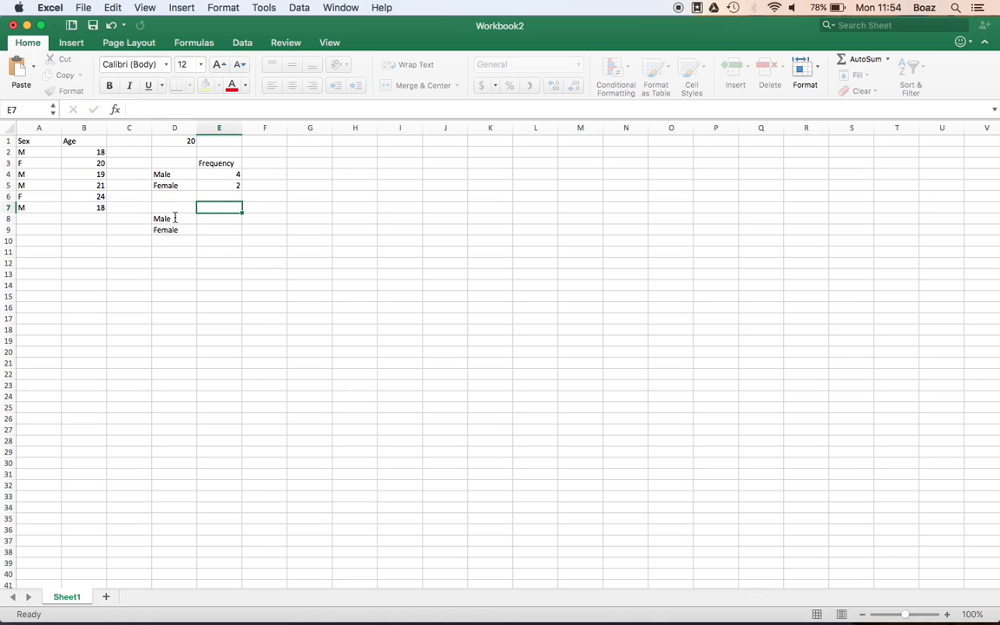
type("Averg")
key("BackSpace")
type("ae")
key("BackSpace")
type("ge Age")
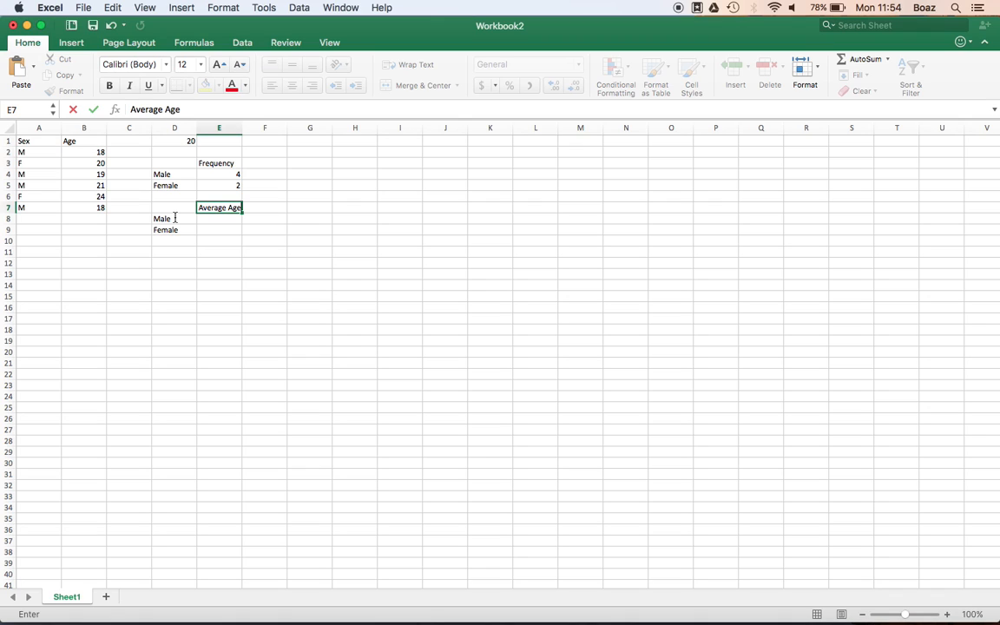
key("Return")
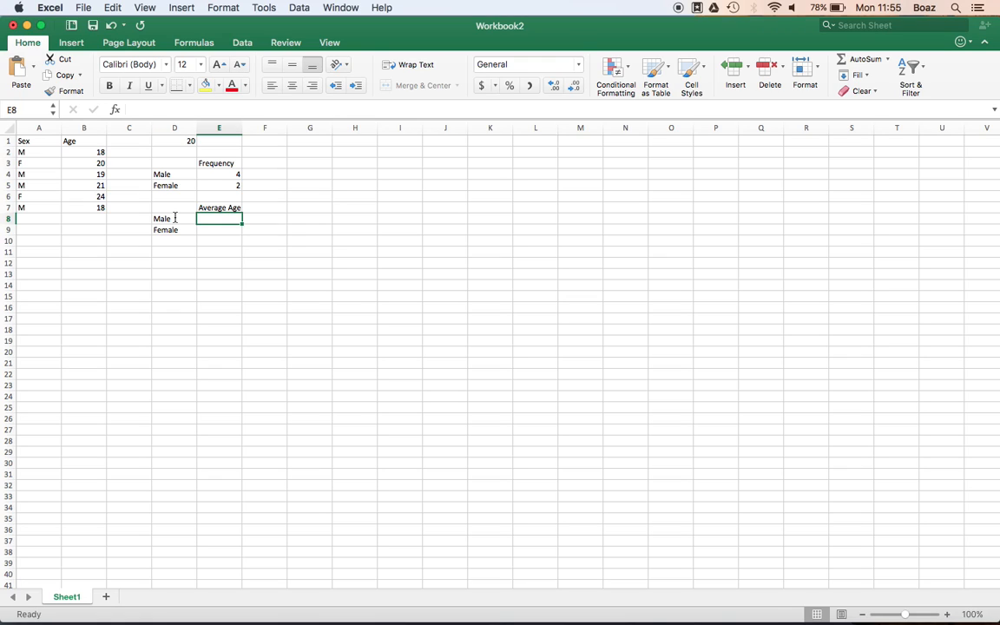
- Enter the average ages as =75/4 for Male in E8 and 22 for Female in E9
type("18.")
key("BackSpace")
key("BackSpace")
key("BackSpace")
type("=75/4")
key("Return")
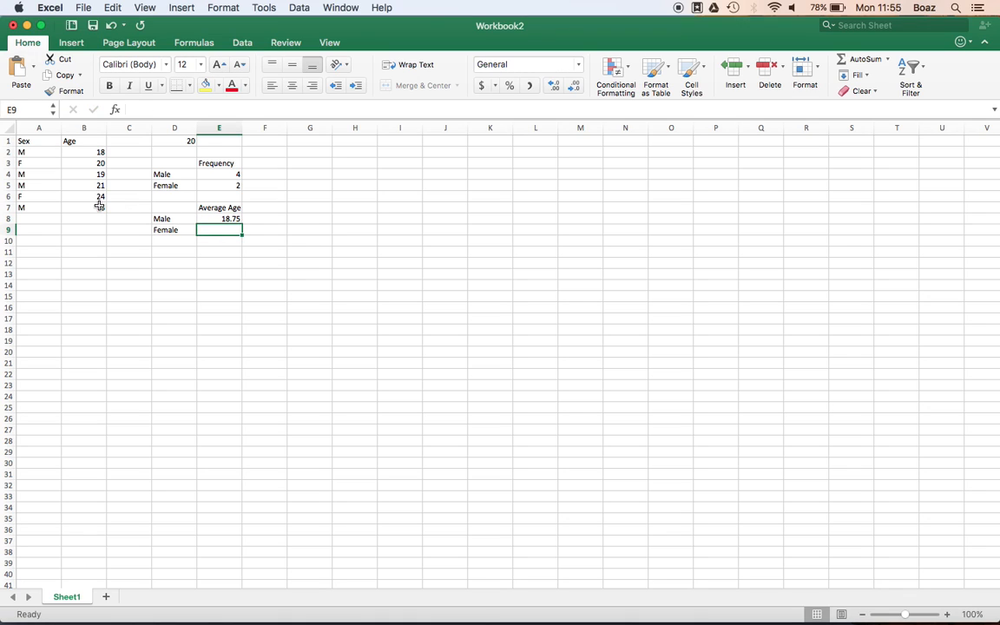
type("22")
key("Return")
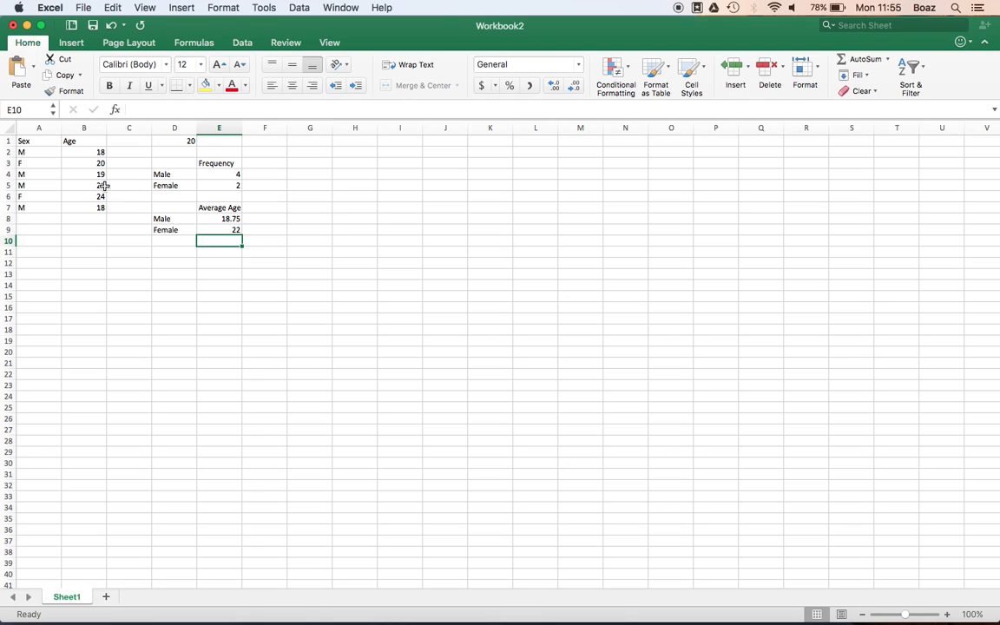
- Check the average of the ages in B2:B7 and add a Total row in D10:E10 with the value 20
left_click(95, 153)
left_click_drag(95, 153, 90, 206)
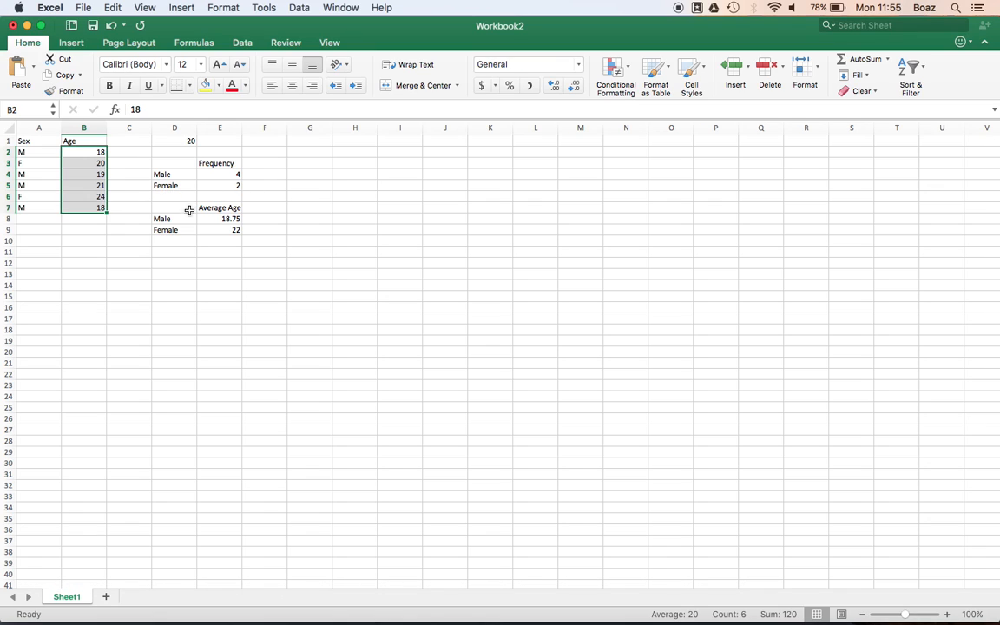
left_click(165, 240)
type("Total")
key("Tab")
type("20")
key("Return")
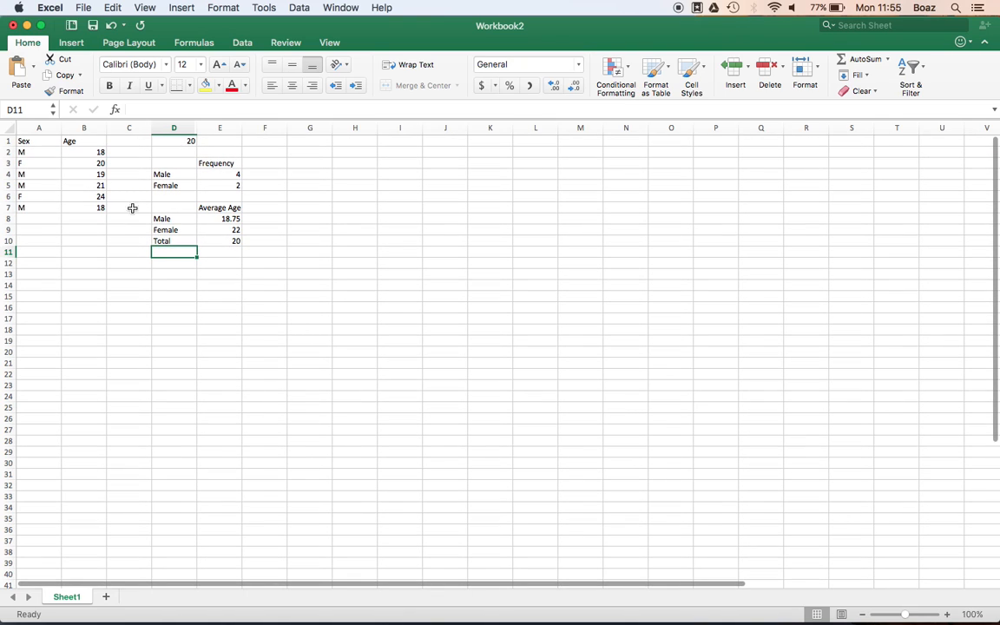
- Create a PivotTable from the Sex and Age data in A1:B7, placed on the existing worksheet at cell G1
left_click(66, 172)
left_click(41, 165)
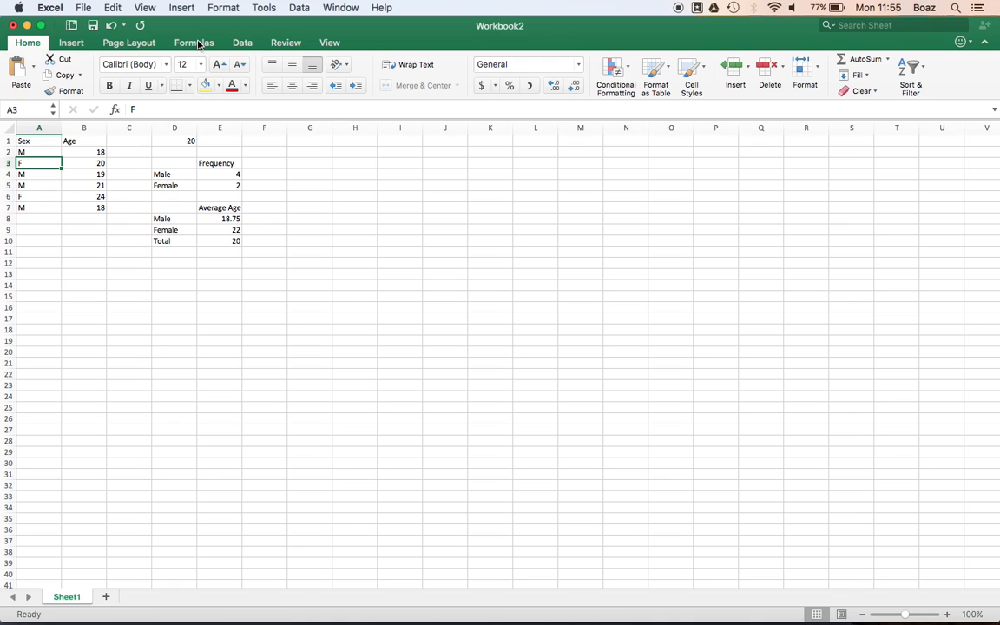
left_click(74, 43)
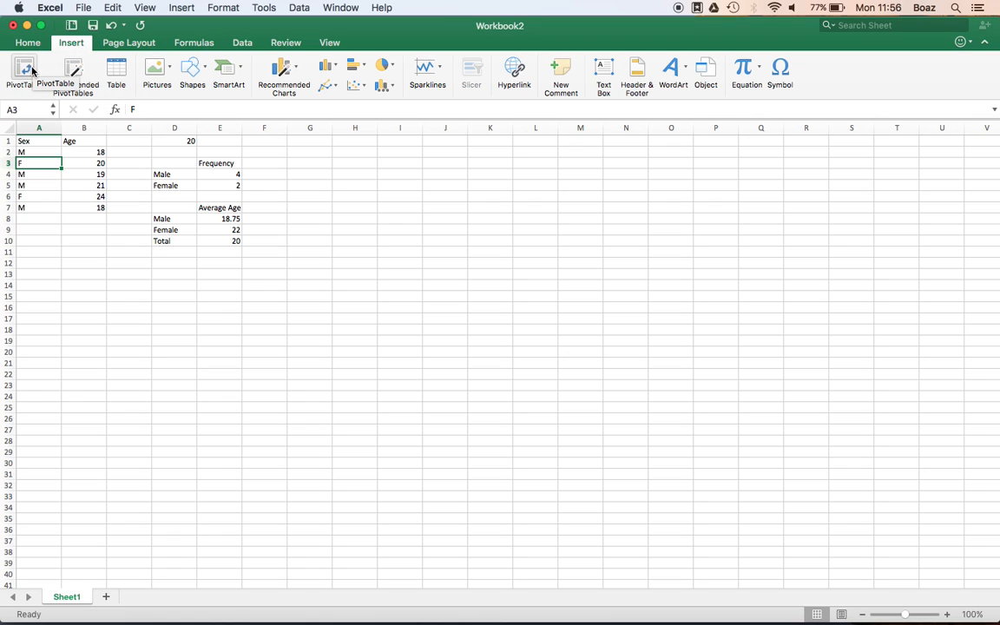
left_click(32, 69)
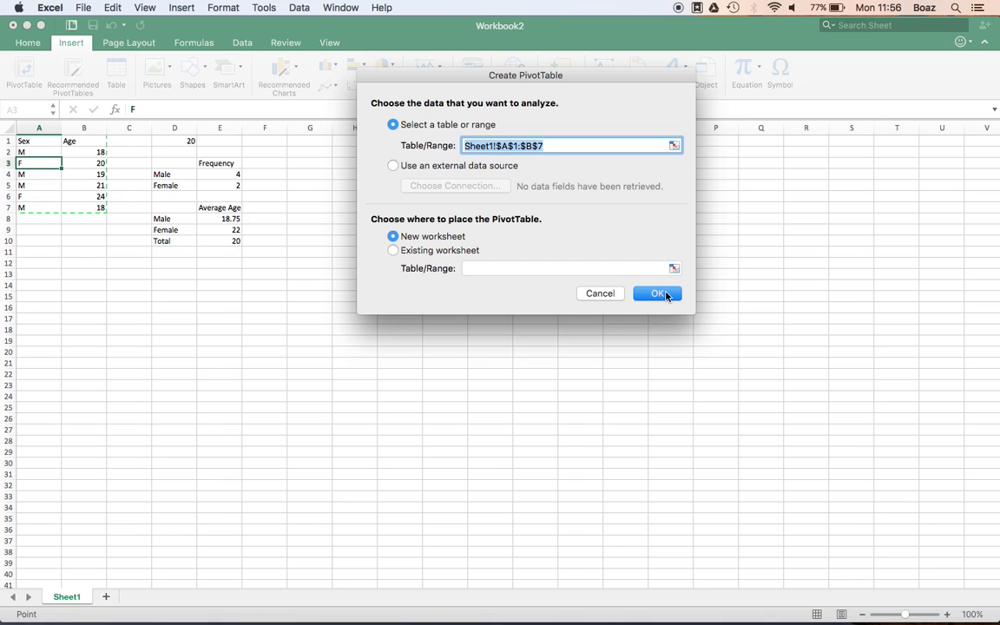
left_click(393, 250)
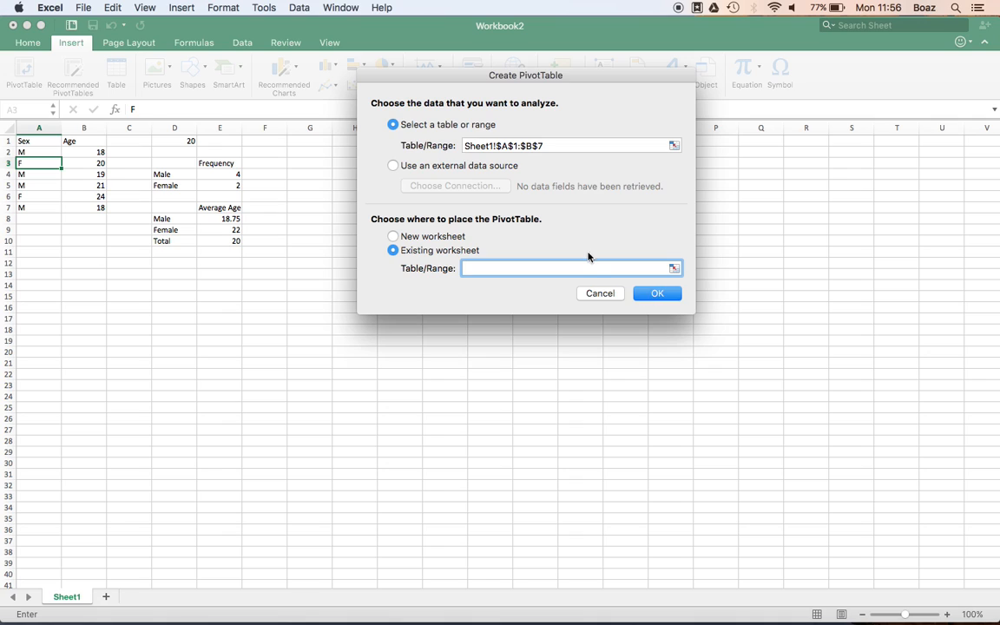
left_click(315, 141)
left_click(644, 291)
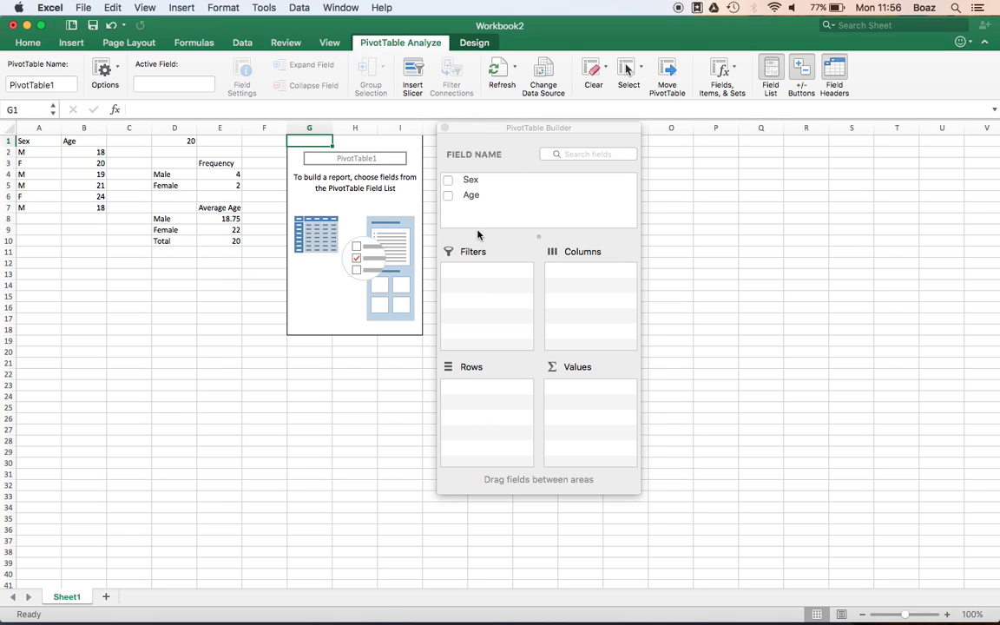
- Add the Age field to the PivotTable's Rows area and move it to the Values area
left_click_drag(476, 201, 488, 395)
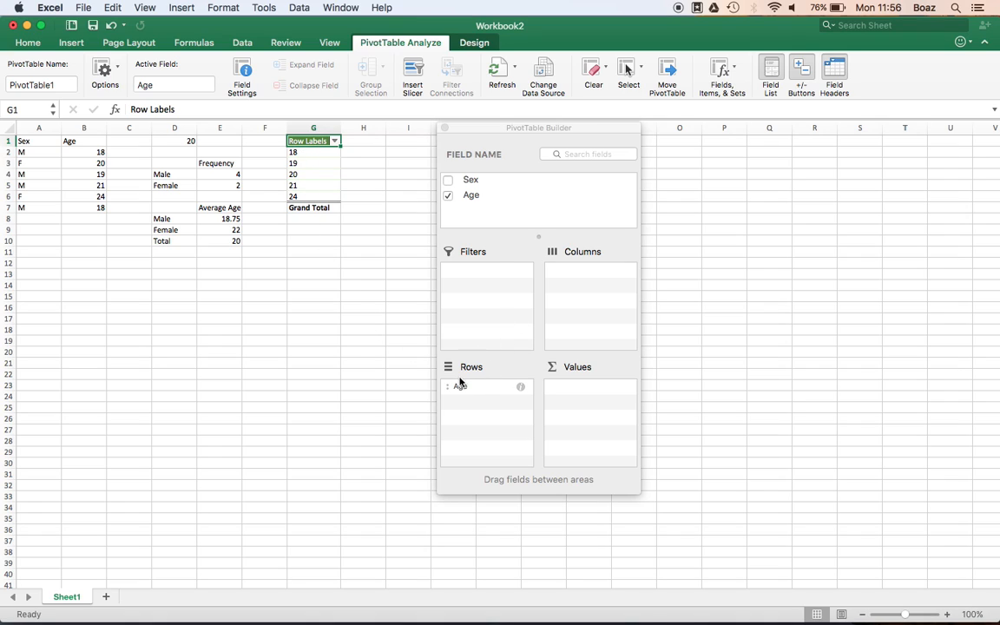
left_click_drag(473, 390, 582, 392)
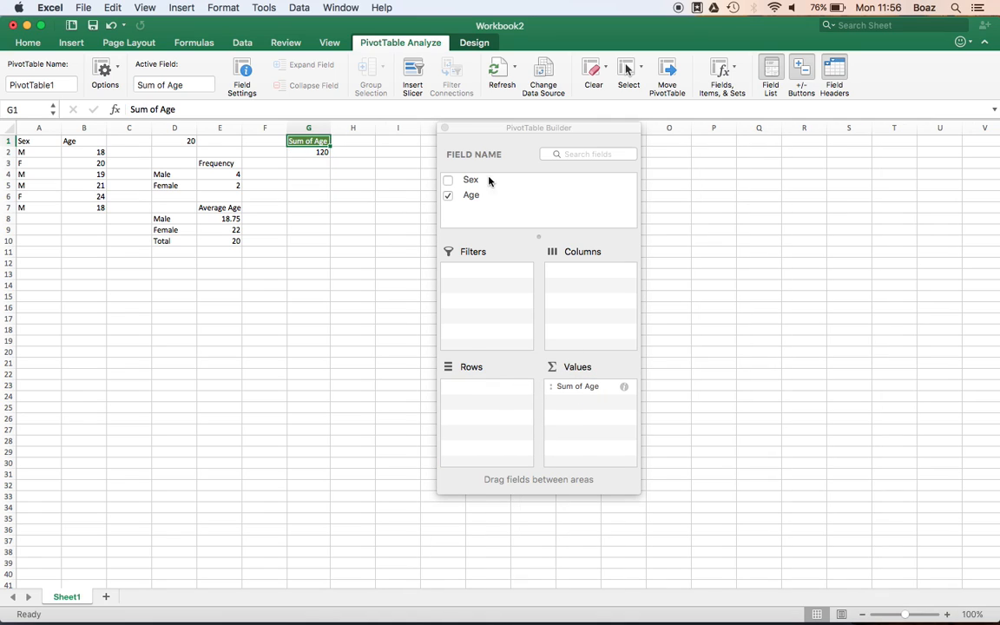
- Add the Sex field to the PivotTable's Rows area and check the Male average age formula in E8
left_click_drag(469, 184, 492, 396)
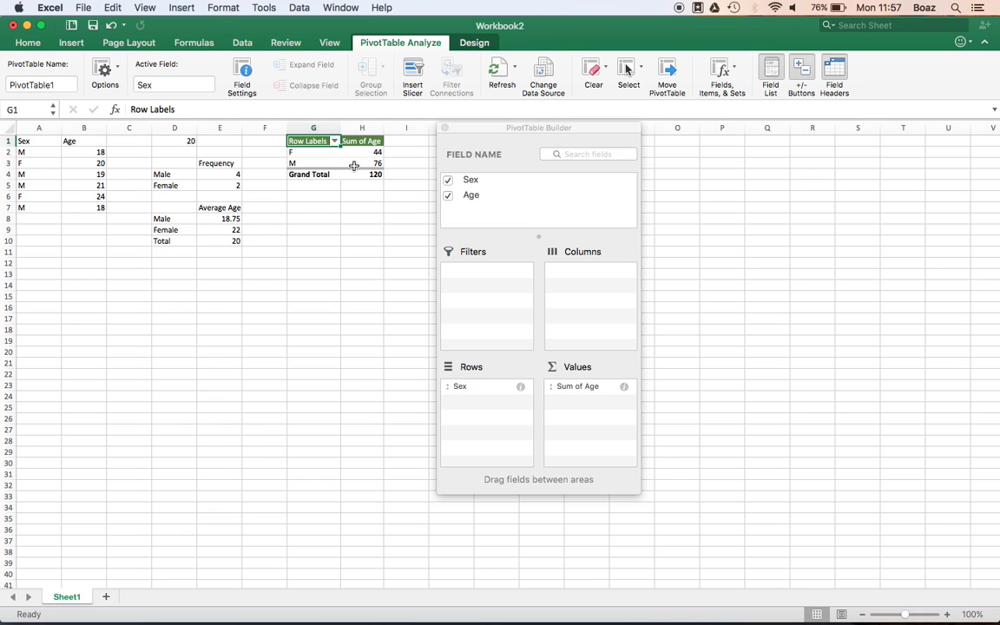
left_click(227, 217)
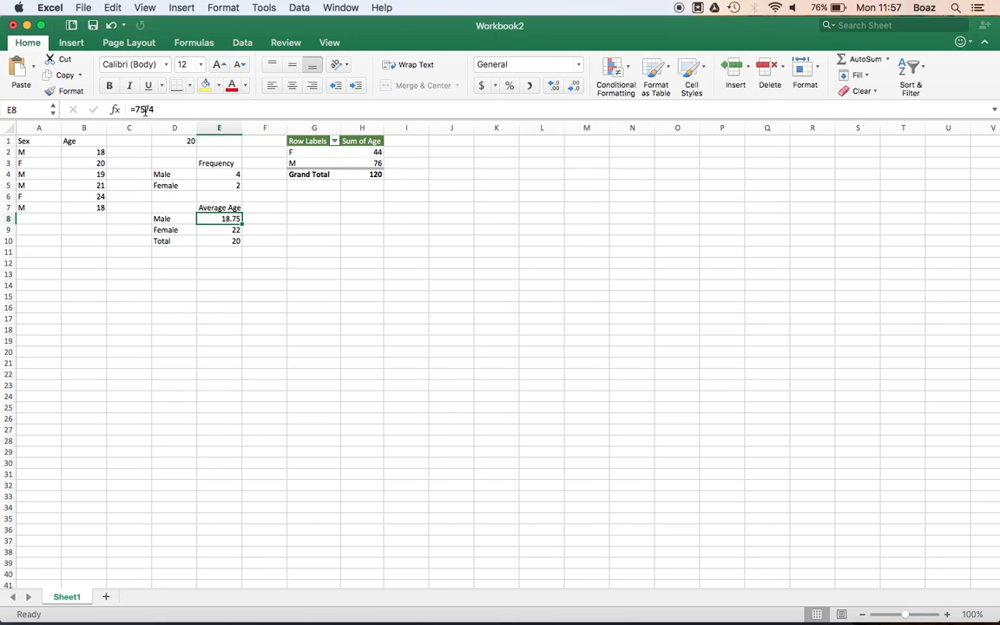
left_click(145, 109)
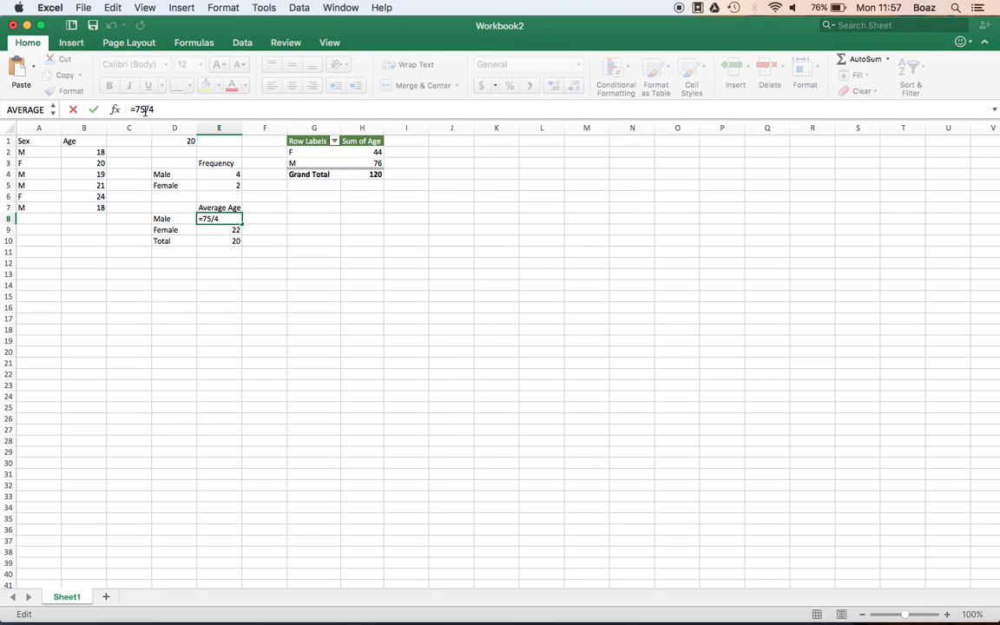
key("Escape")
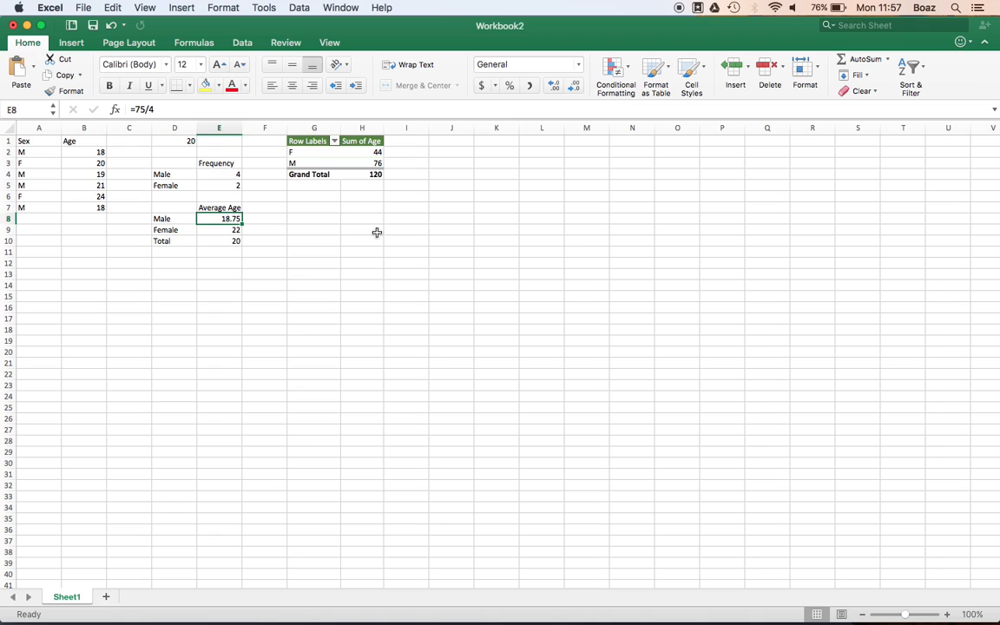
- Change the PivotTable's Age value field to summarize by Average instead of Sum
left_click_drag(334, 151, 330, 164)
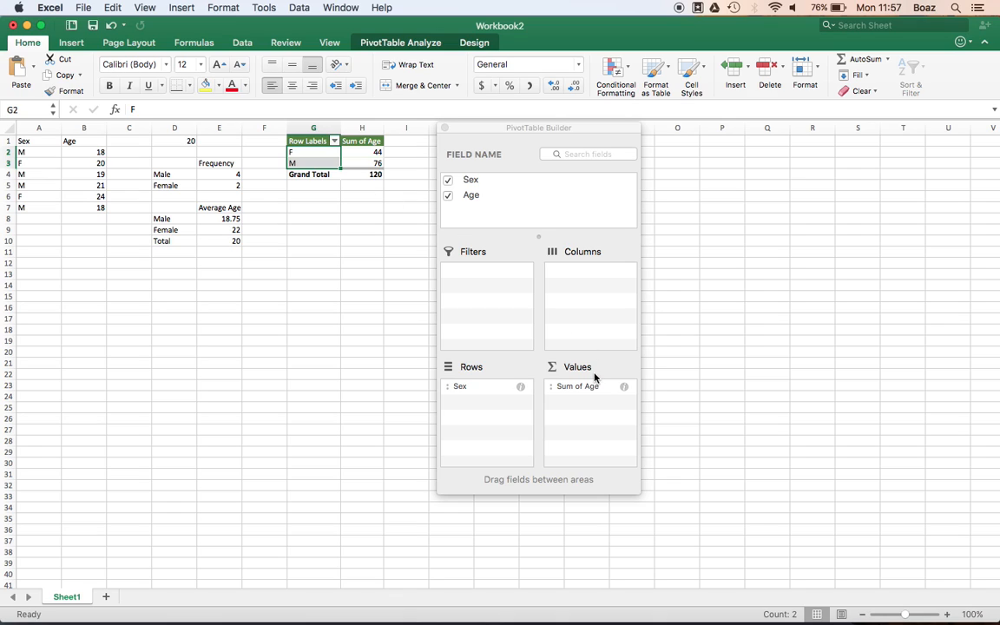
right_click(364, 158)
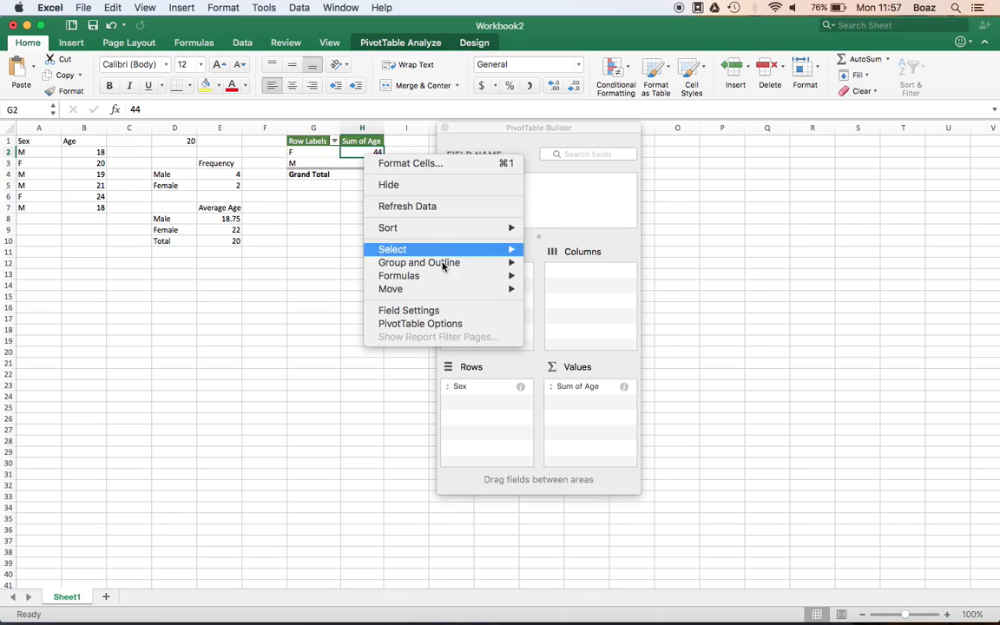
mouse_move(444, 269)
mouse_move(441, 230)
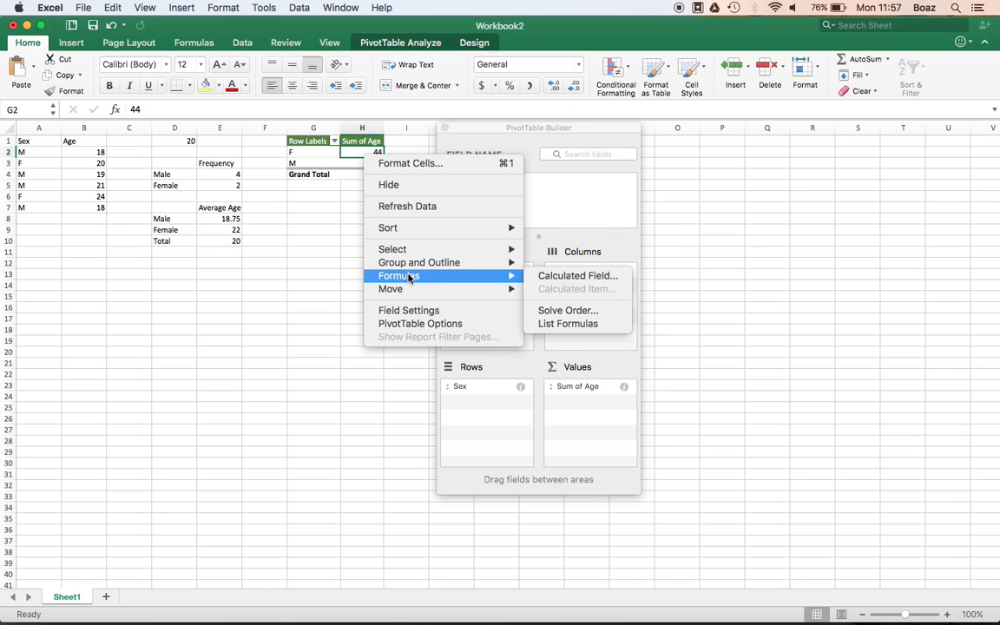
mouse_move(415, 264)
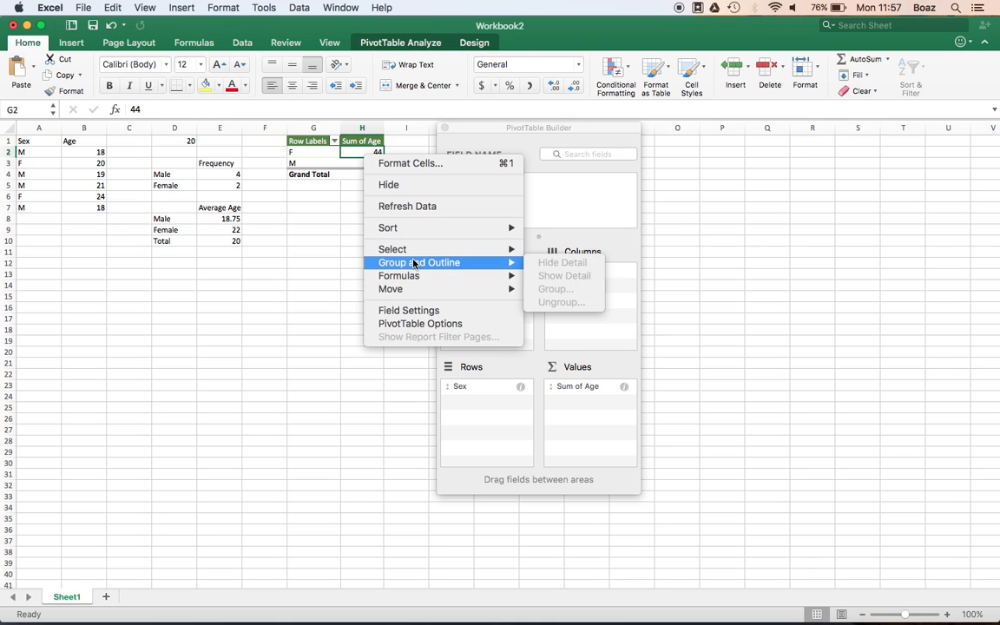
left_click(413, 311)
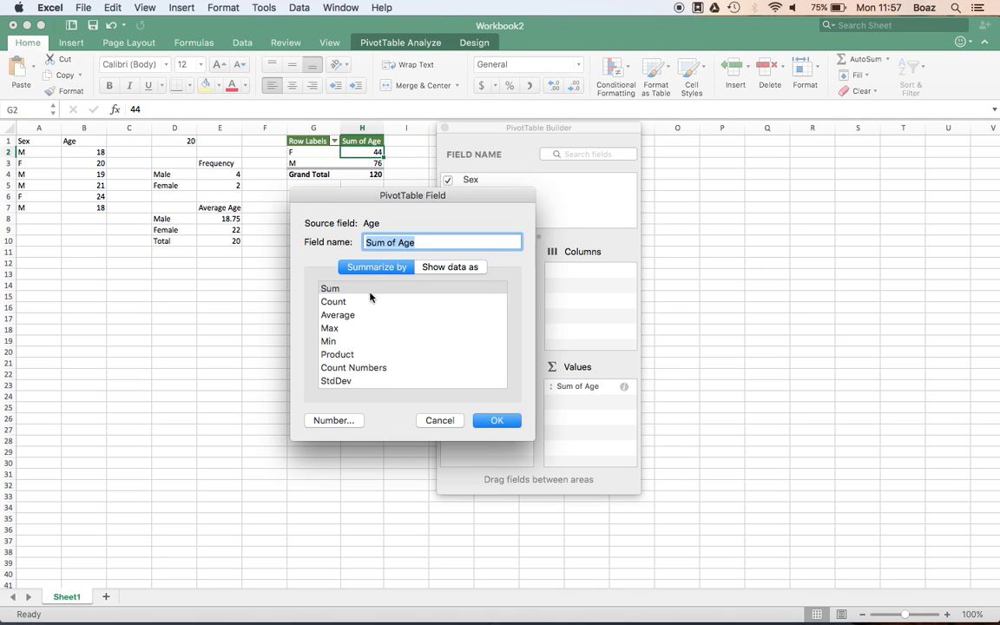
left_click(339, 315)
left_click(497, 422)
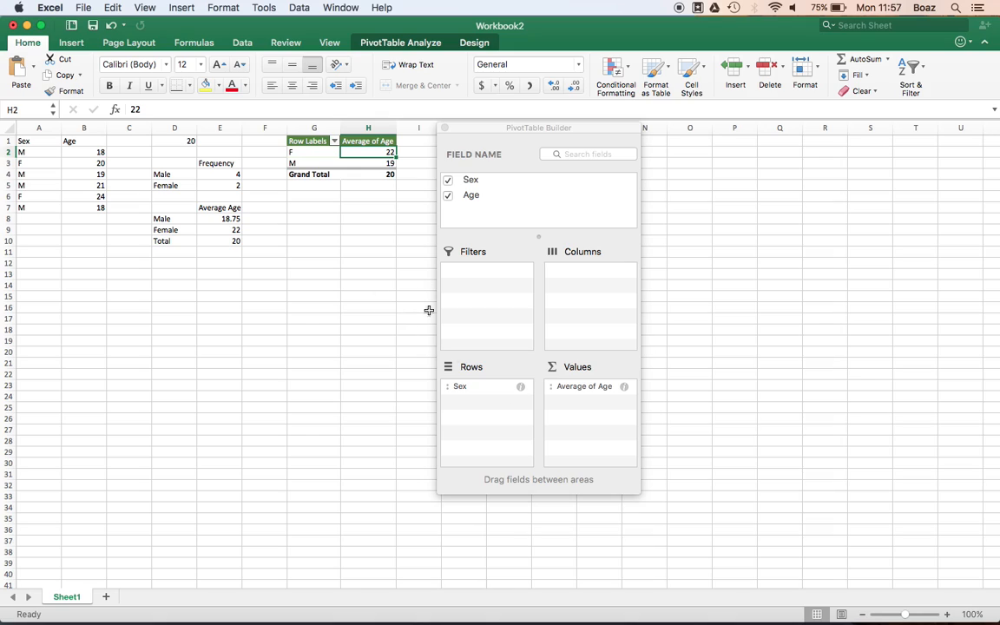
- Switch the PivotTable's Age value field to summarize by Count to give the frequency per sex
left_click(589, 390)
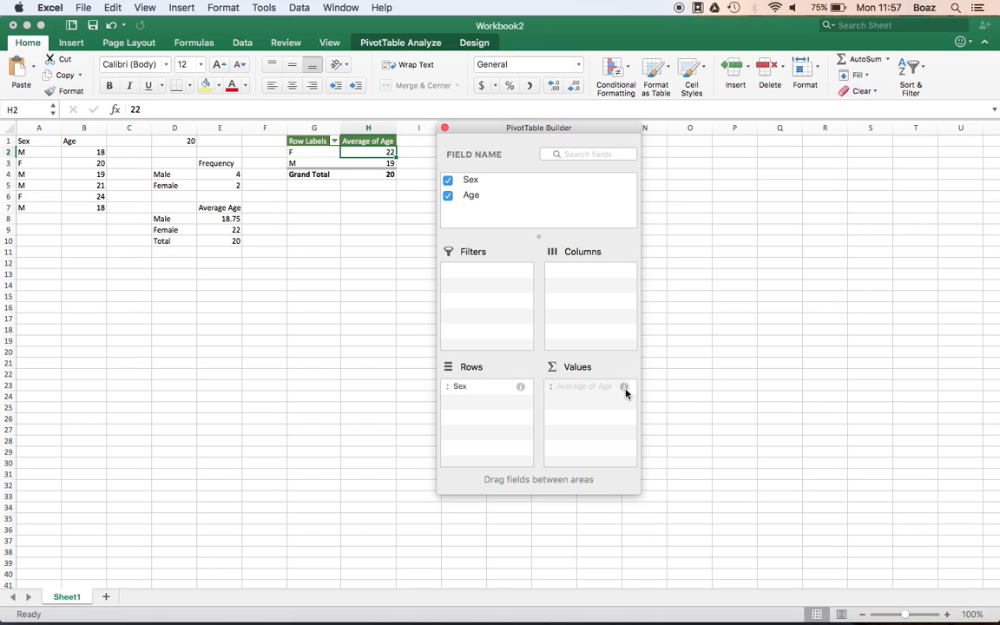
right_click(358, 156)
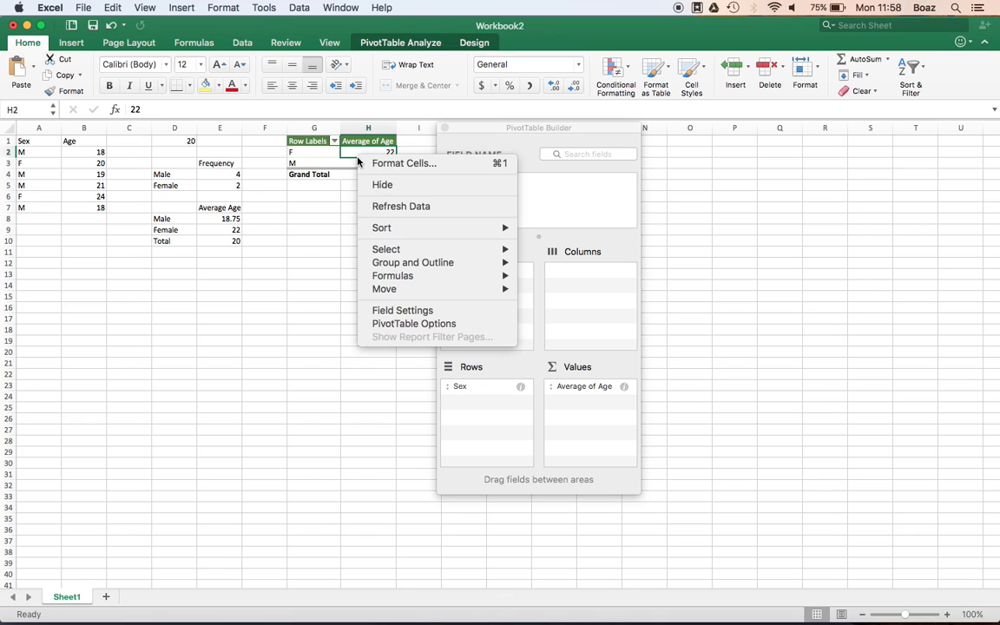
left_click(432, 311)
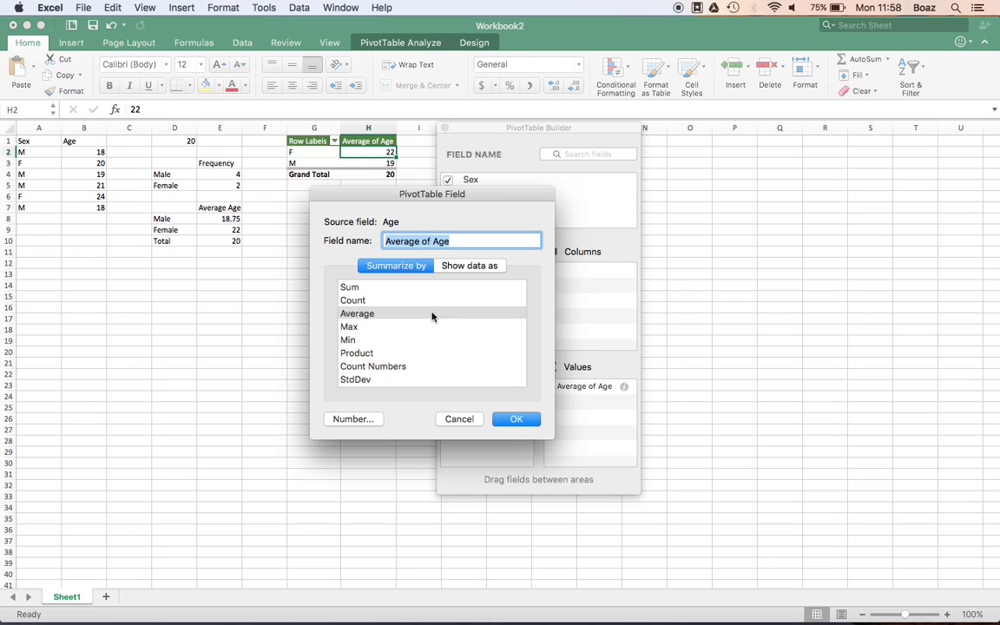
left_click(353, 301)
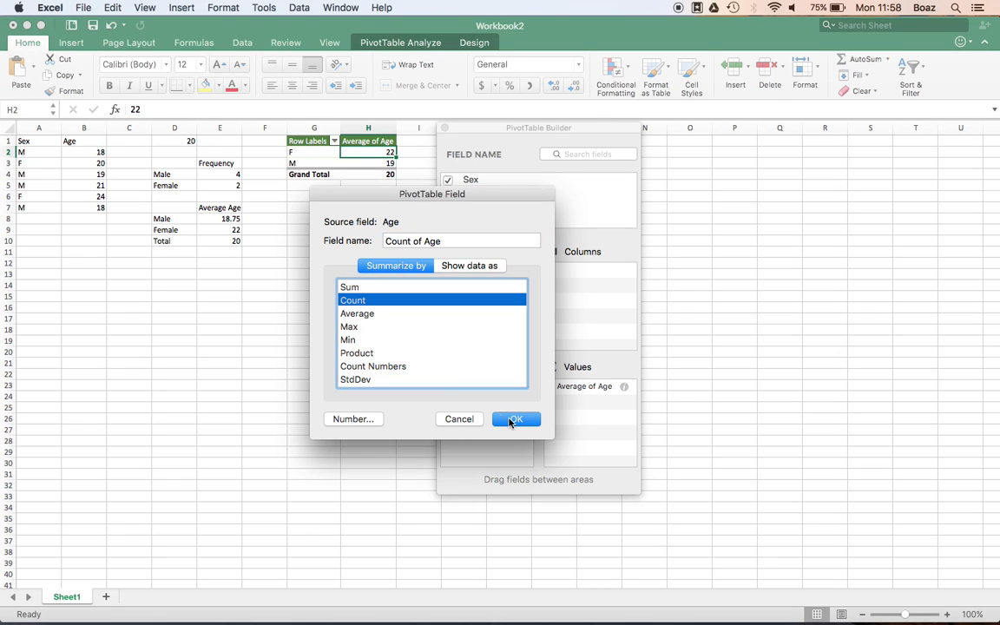
left_click(516, 420)
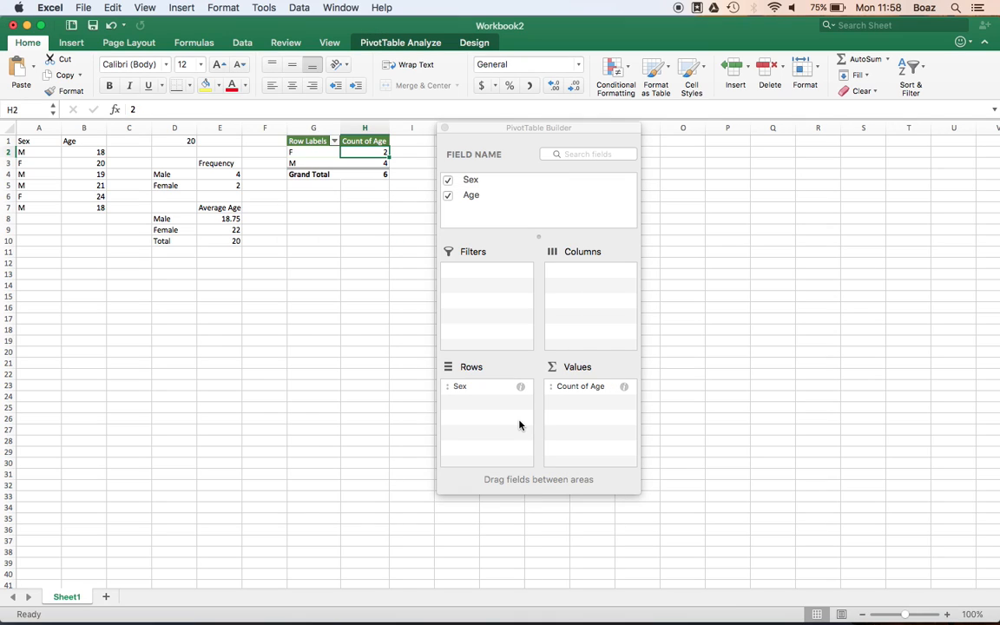